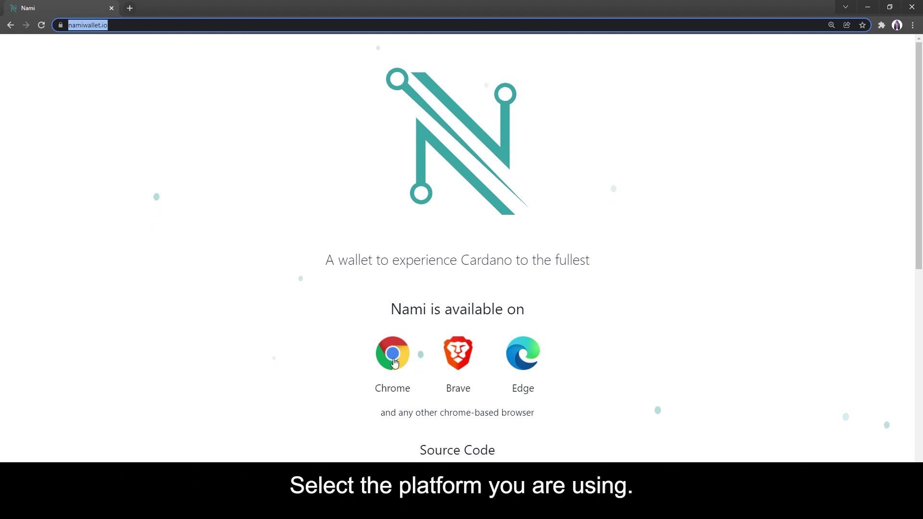
- Install the Nami extension from its Chrome Web Store page and dismiss the added notice
{"action": "left_click", "coordinate": [409, 361]}
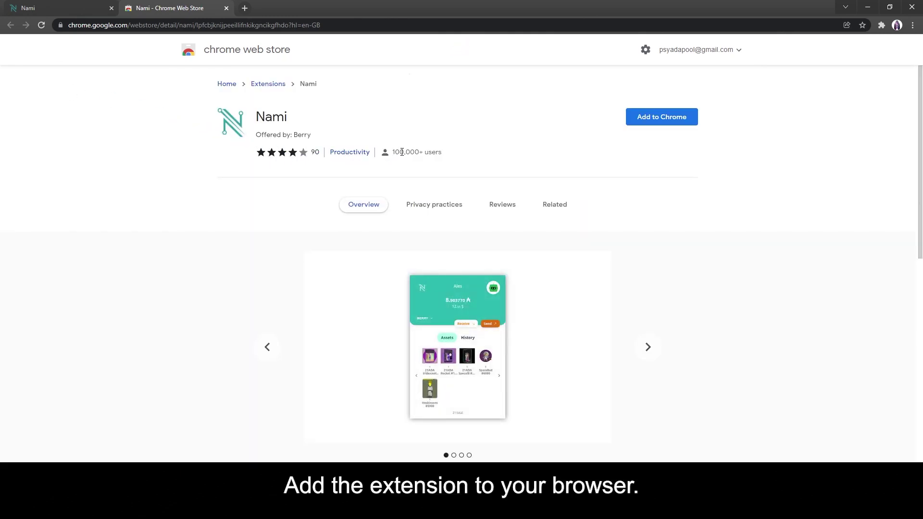
{"action": "triple_click", "coordinate": [422, 152]}
{"action": "left_click", "coordinate": [675, 124]}
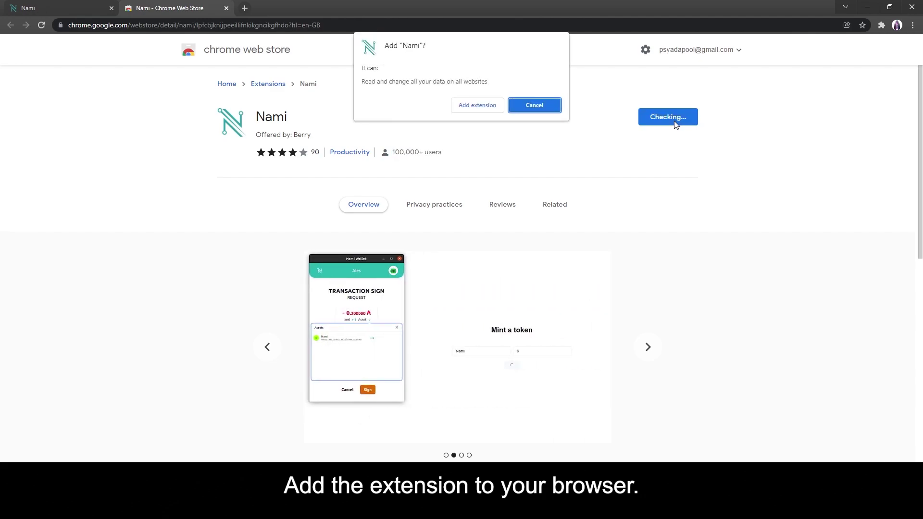
{"action": "left_click", "coordinate": [474, 105]}
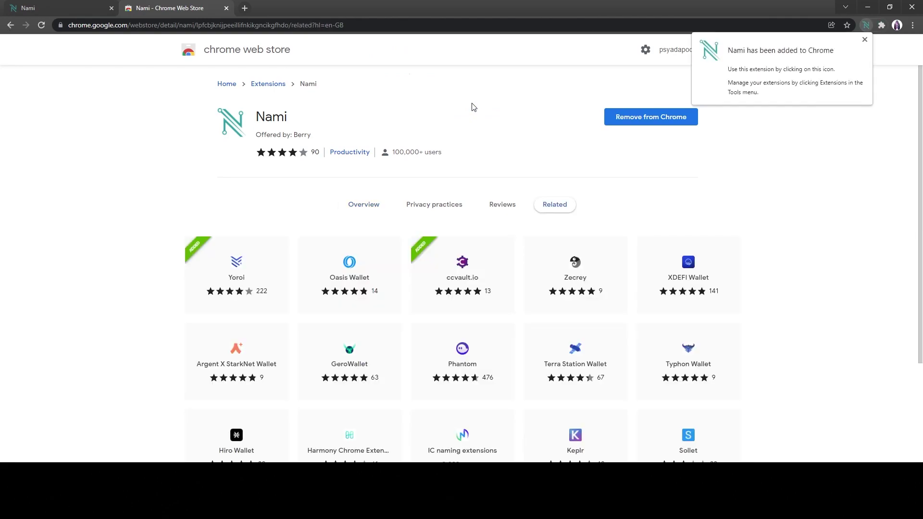
{"action": "left_click", "coordinate": [866, 26]}
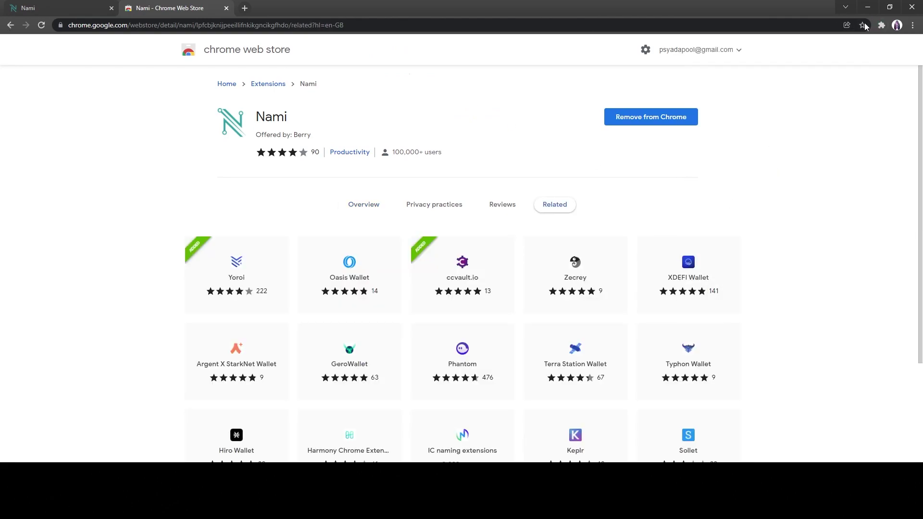
- Close the Web Store tab, pin Nami to the Chrome toolbar, and open its popup
{"action": "key", "text": "ctrl+w"}
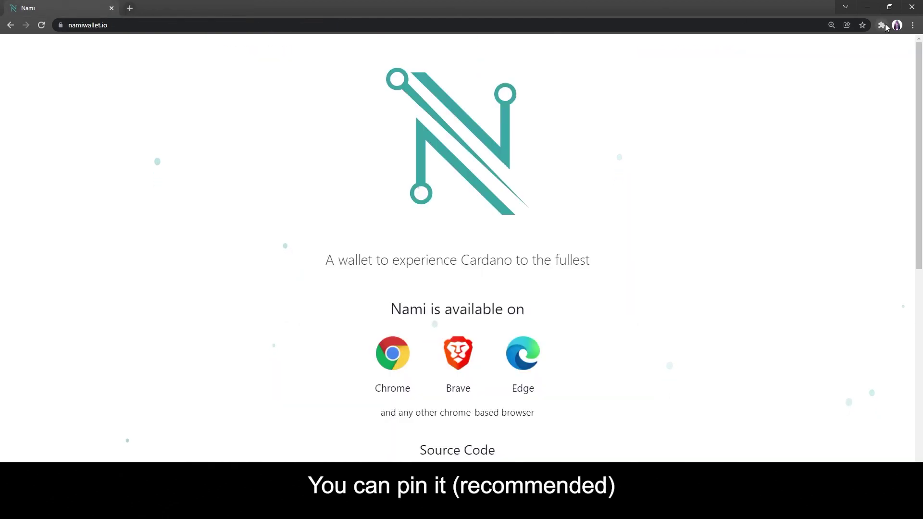
{"action": "left_click", "coordinate": [882, 25]}
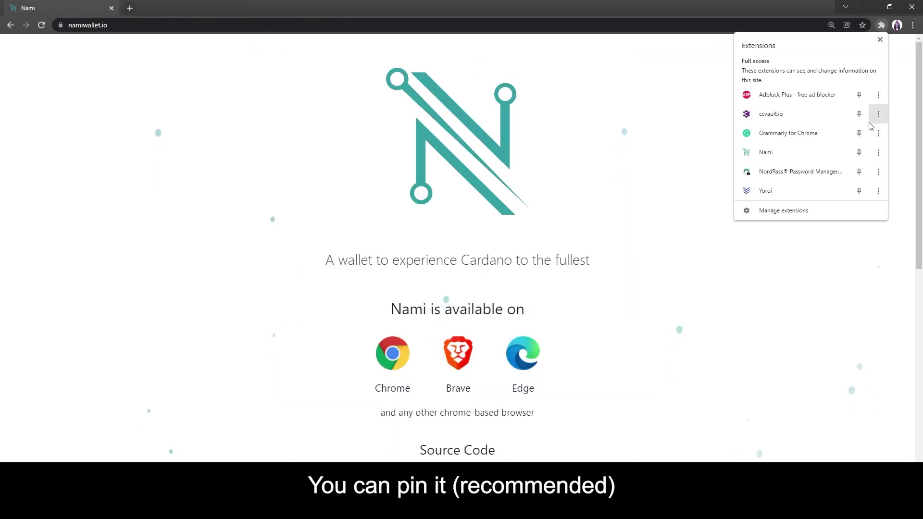
{"action": "left_click", "coordinate": [859, 152]}
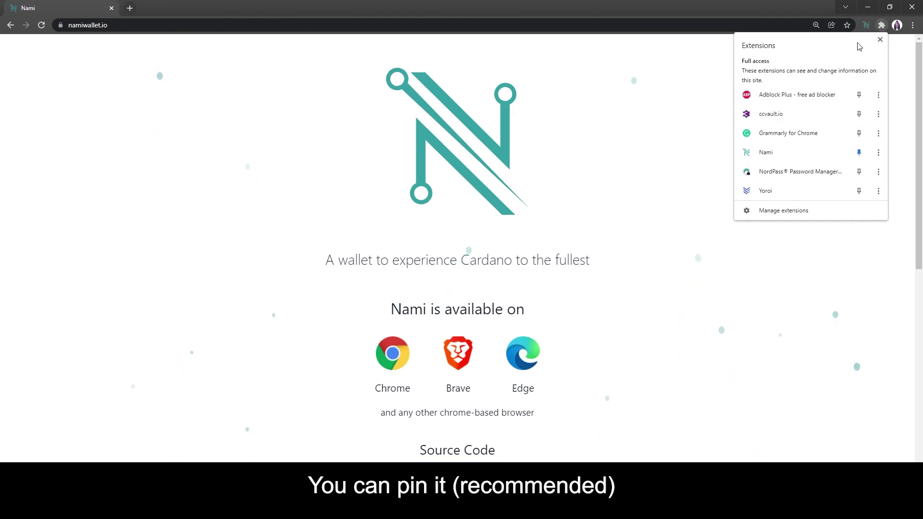
{"action": "left_click", "coordinate": [866, 28]}
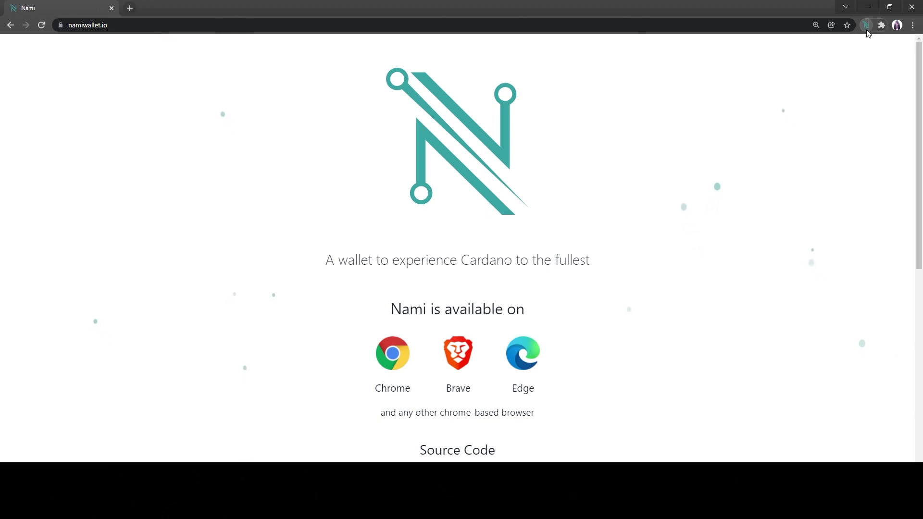
{"action": "left_click", "coordinate": [866, 28]}
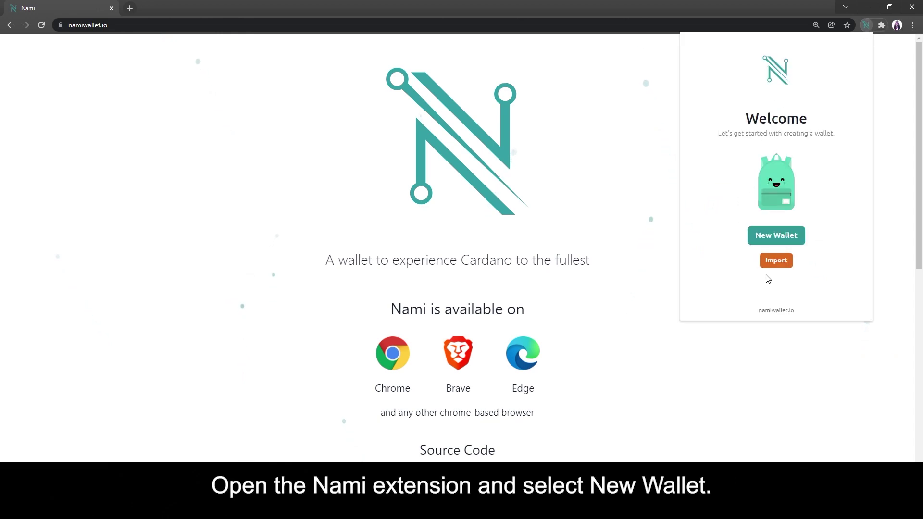
- Start a new wallet and accept the Terms of use
{"action": "left_click", "coordinate": [768, 237]}
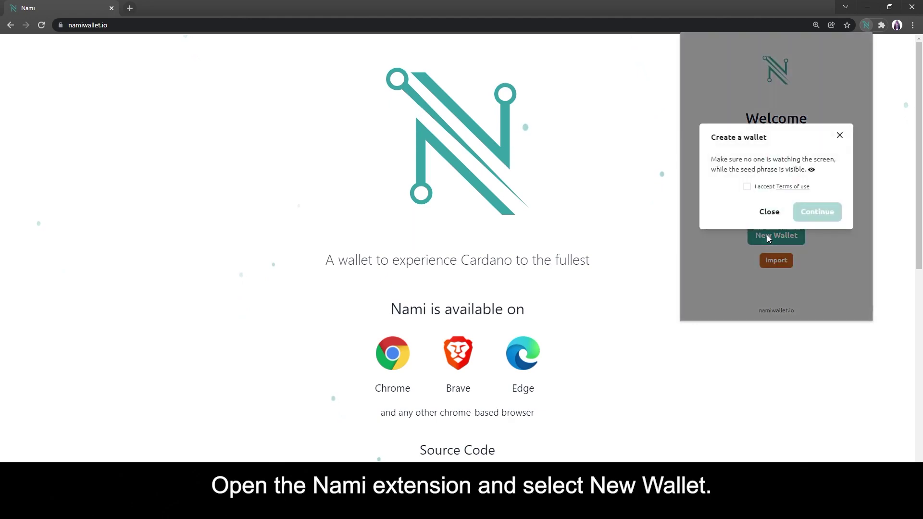
{"action": "left_click", "coordinate": [747, 186]}
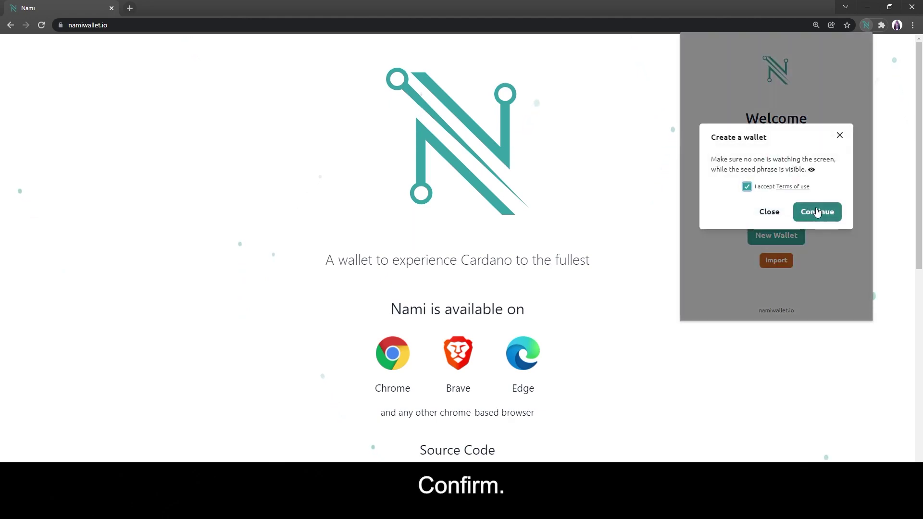
{"action": "left_click", "coordinate": [828, 213]}
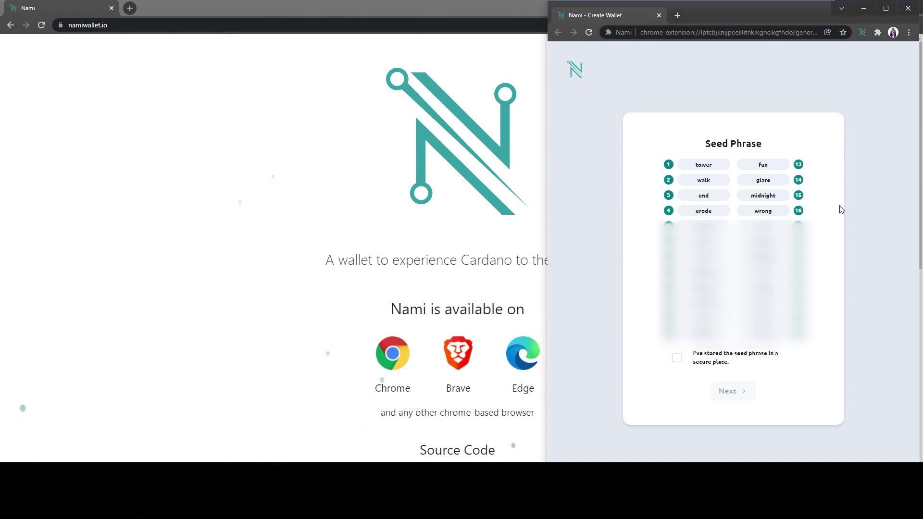
{"action": "left_click", "coordinate": [678, 360]}
{"action": "left_click", "coordinate": [732, 400]}
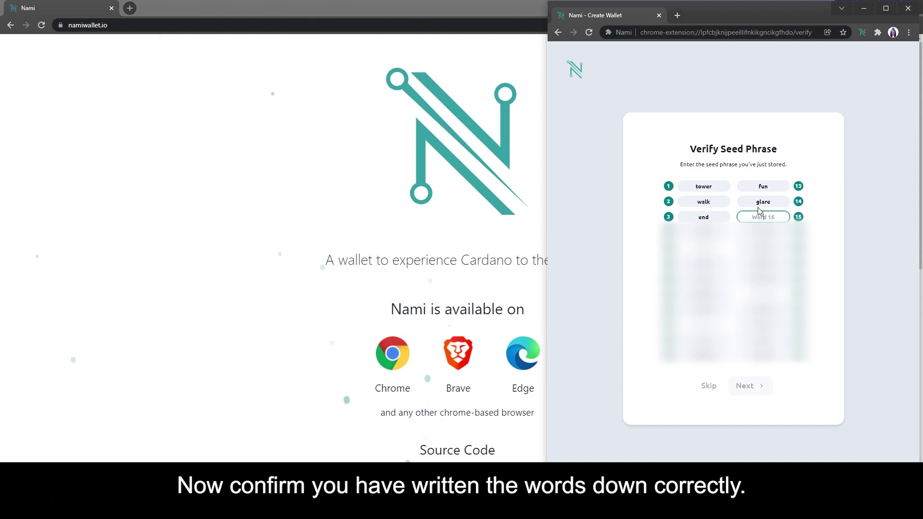
{"action": "type", "text": "midnight"}
{"action": "key", "text": "Tab"}
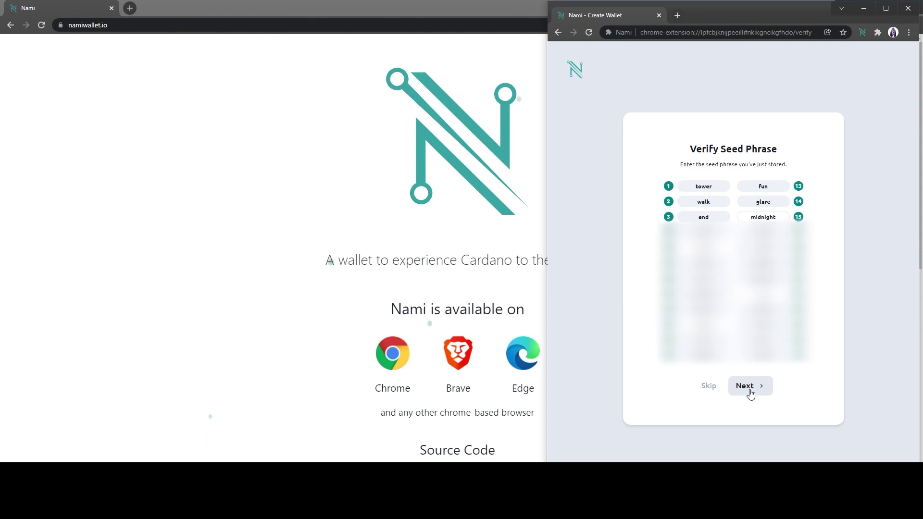
{"action": "left_click", "coordinate": [750, 392]}
- Name the wallet 'My Nami', set and confirm its password, create it, and open it
{"action": "left_click", "coordinate": [721, 239]}
{"action": "type", "text": "My Nami"}
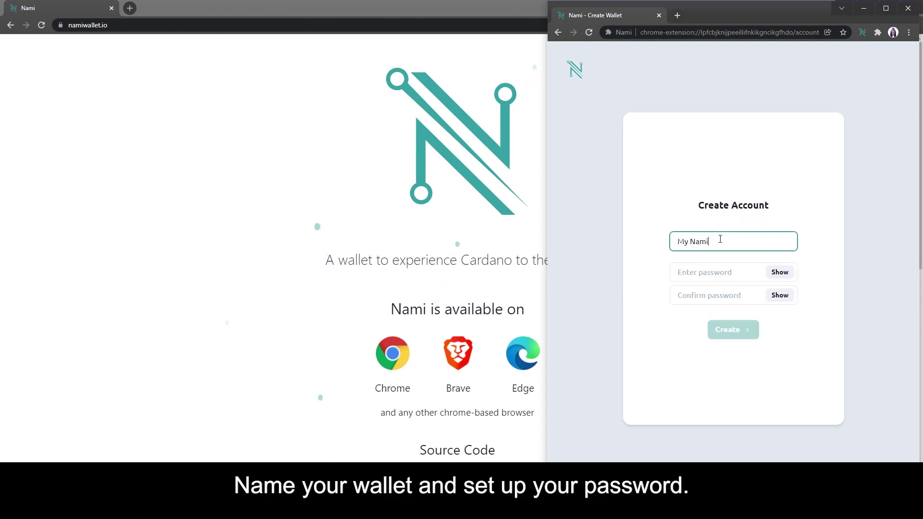
{"action": "left_click", "coordinate": [715, 268]}
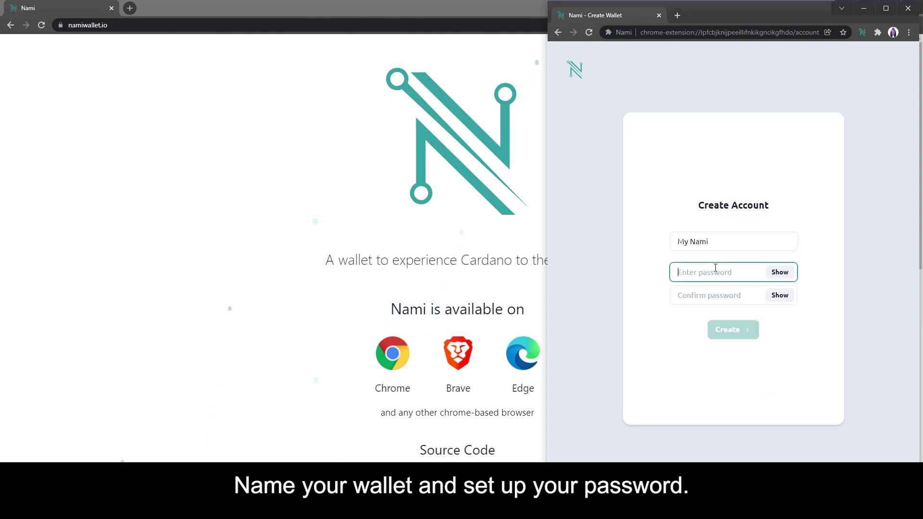
{"action": "type", "text": "•••••"}
{"action": "key", "text": "Tab"}
{"action": "key", "text": "Tab"}
{"action": "type", "text": "•"}
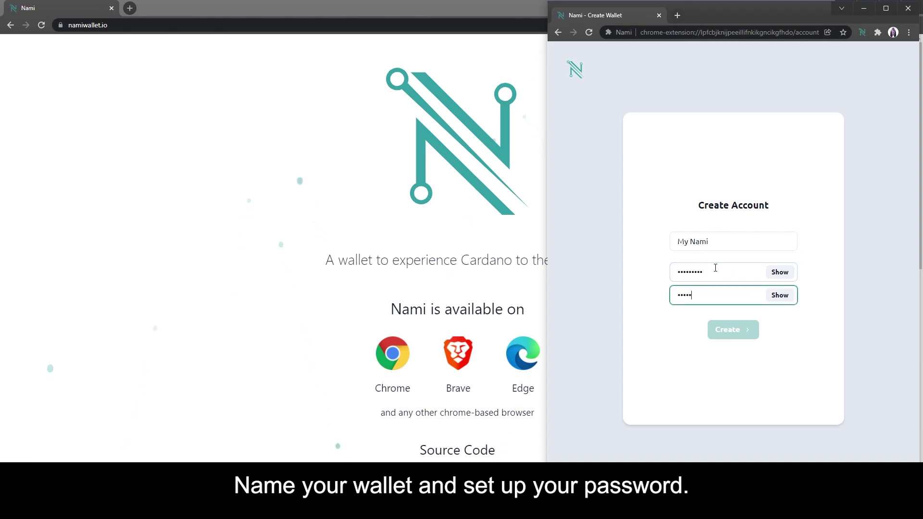
{"action": "type", "text": "••"}
{"action": "left_click", "coordinate": [734, 336]}
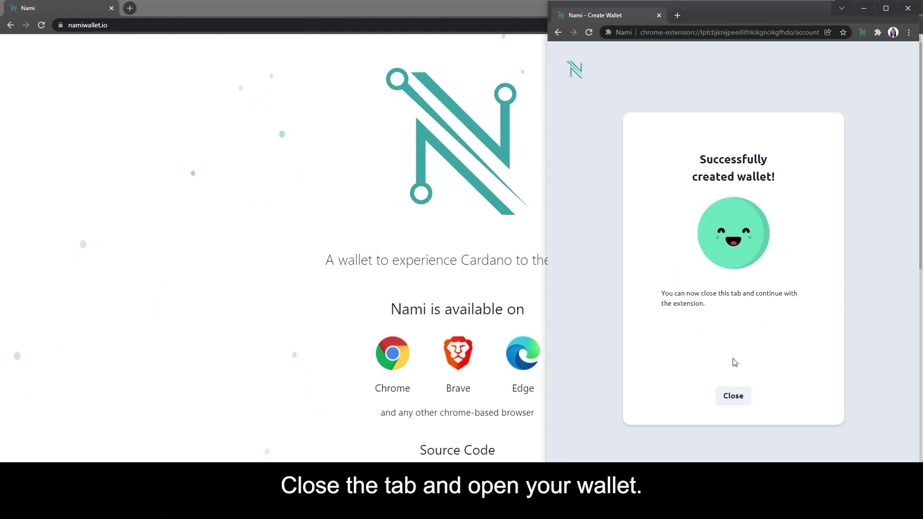
{"action": "left_click", "coordinate": [721, 403]}
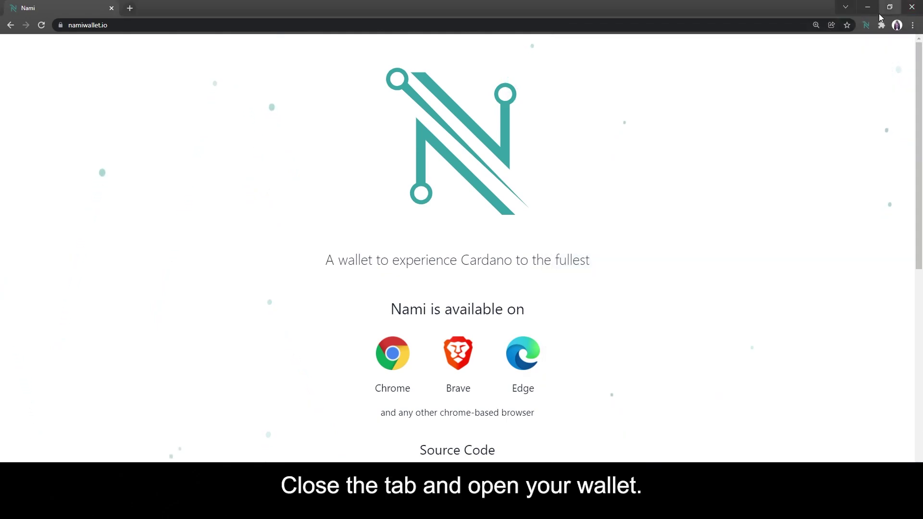
{"action": "left_click", "coordinate": [865, 25]}
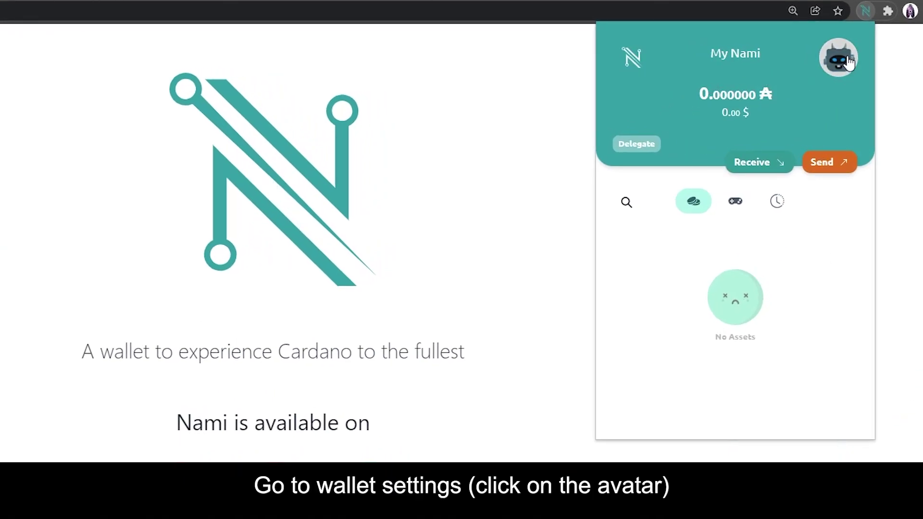
- Change the wallet's avatar twice in General settings
{"action": "left_click", "coordinate": [843, 73]}
{"action": "left_click", "coordinate": [747, 271]}
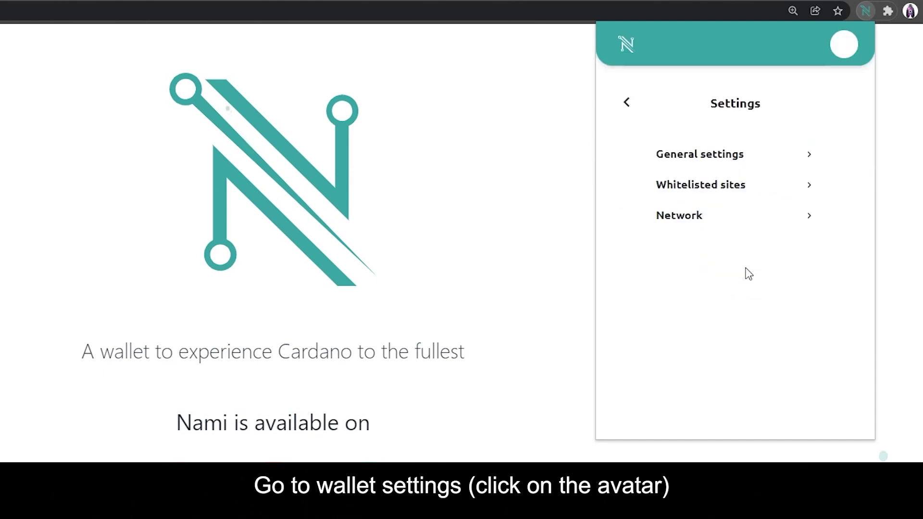
{"action": "left_click", "coordinate": [774, 167]}
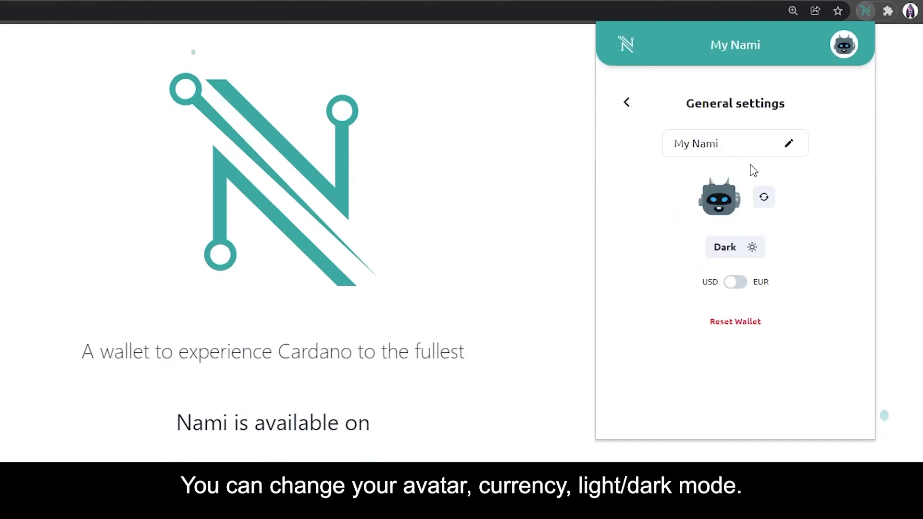
{"action": "left_click", "coordinate": [767, 201]}
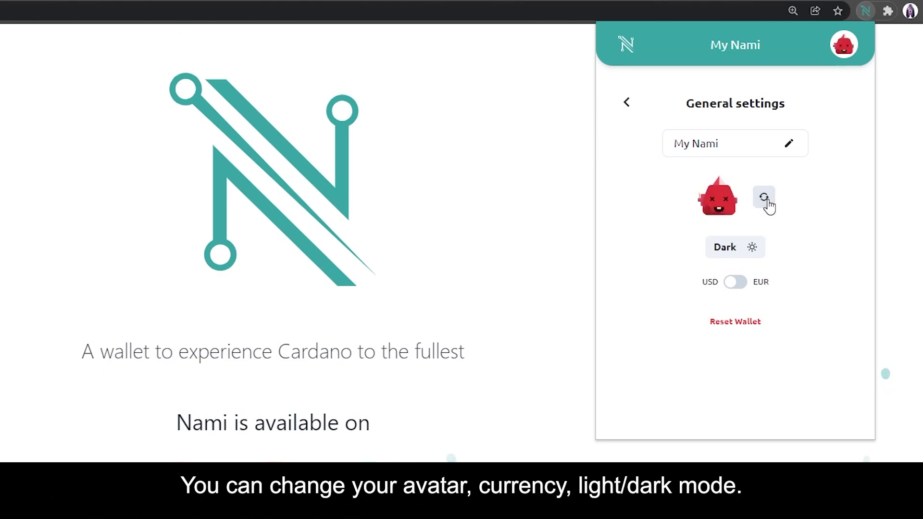
{"action": "left_click", "coordinate": [766, 201]}
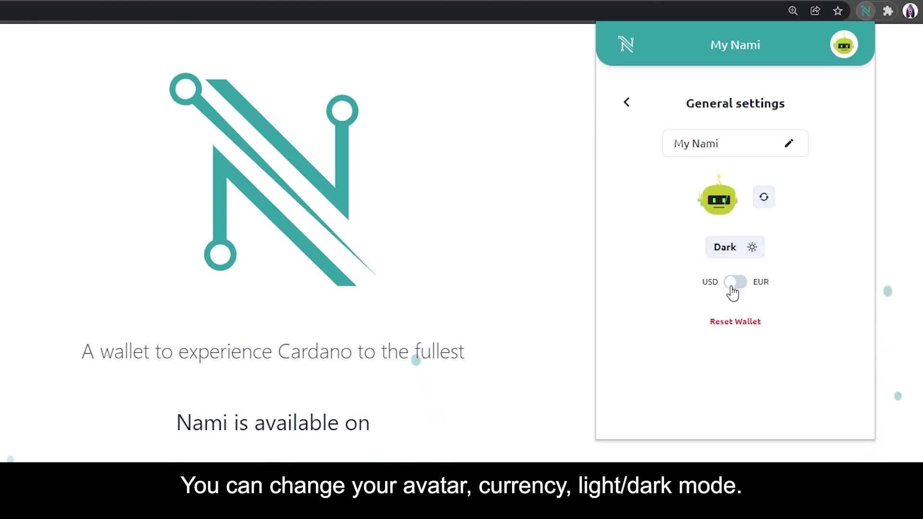
- Switch to the Dark theme, back to Light, and return to Settings
{"action": "left_click", "coordinate": [736, 251]}
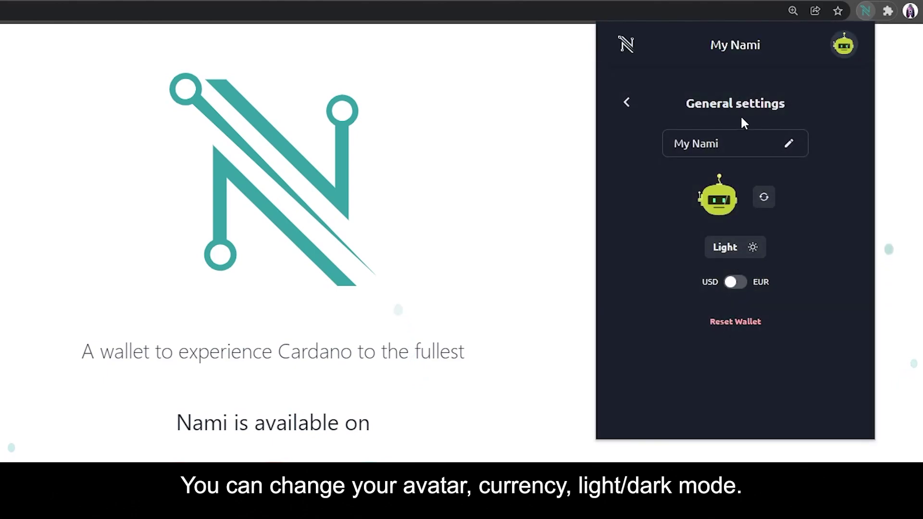
{"action": "left_click", "coordinate": [728, 248]}
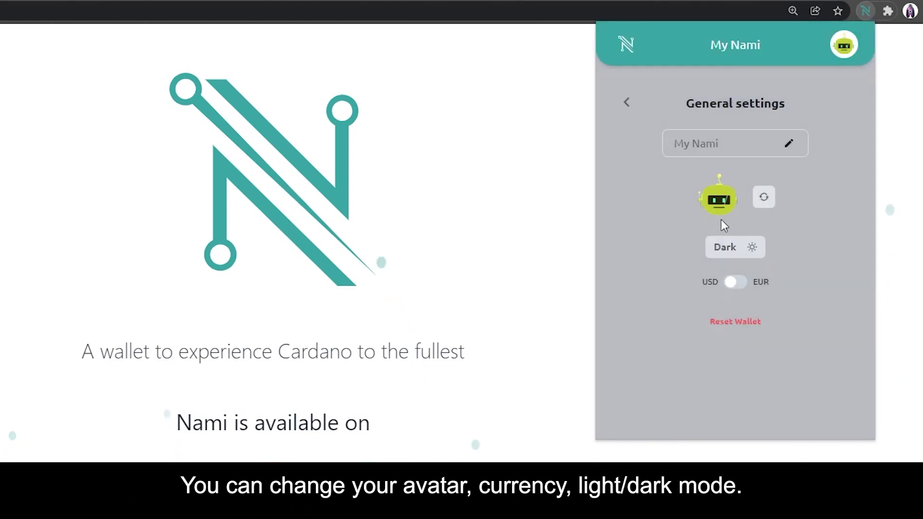
{"action": "left_click", "coordinate": [626, 101]}
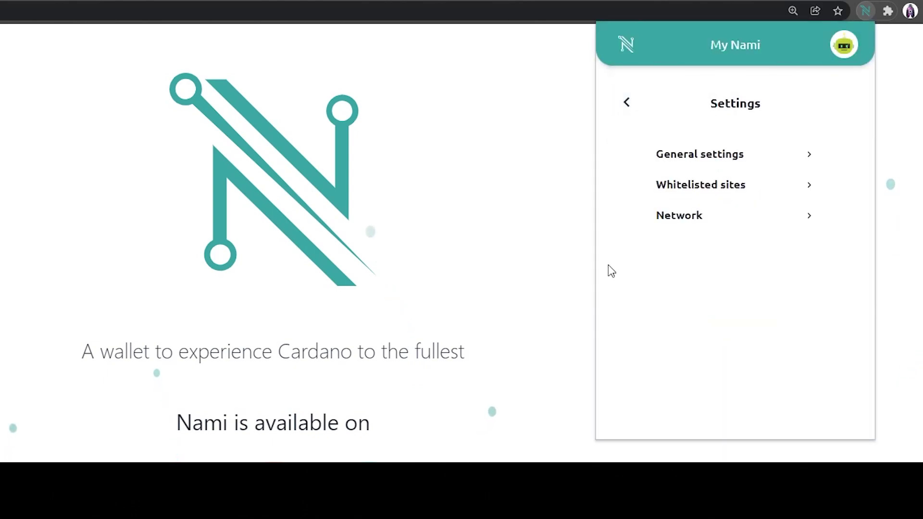
- Show the wallet's receiving address and copy it
{"action": "left_click", "coordinate": [626, 108]}
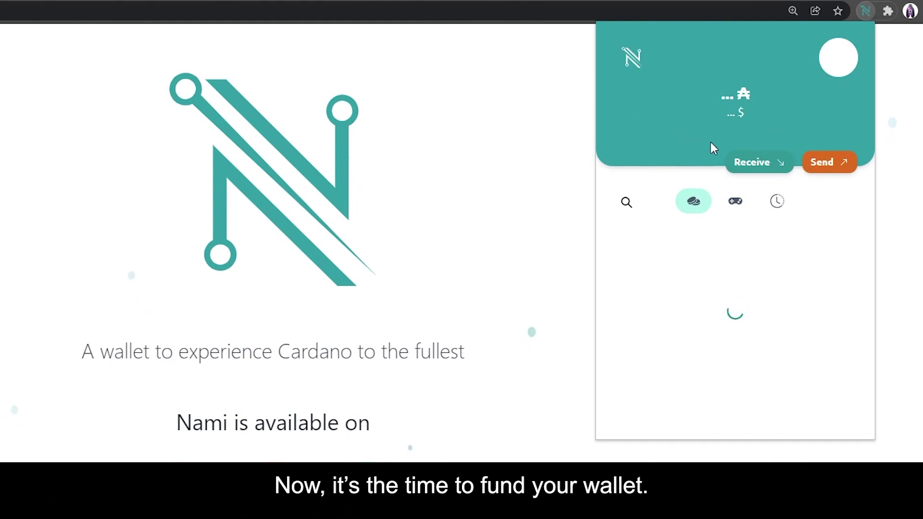
{"action": "left_click", "coordinate": [765, 168]}
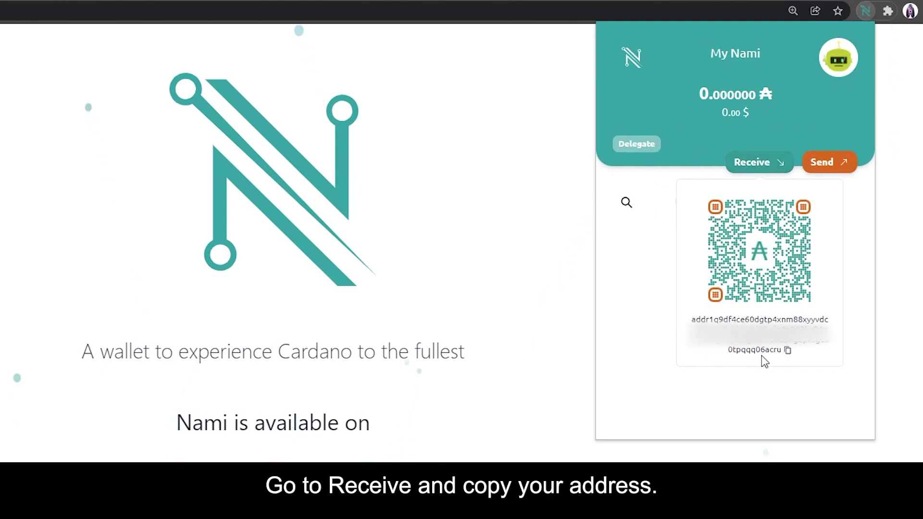
{"action": "left_click", "coordinate": [789, 353]}
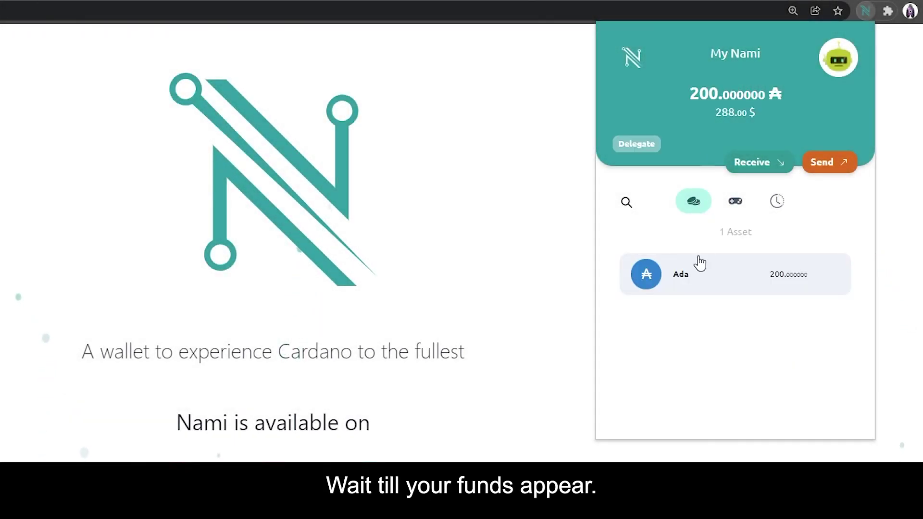
{"action": "left_click", "coordinate": [834, 170]}
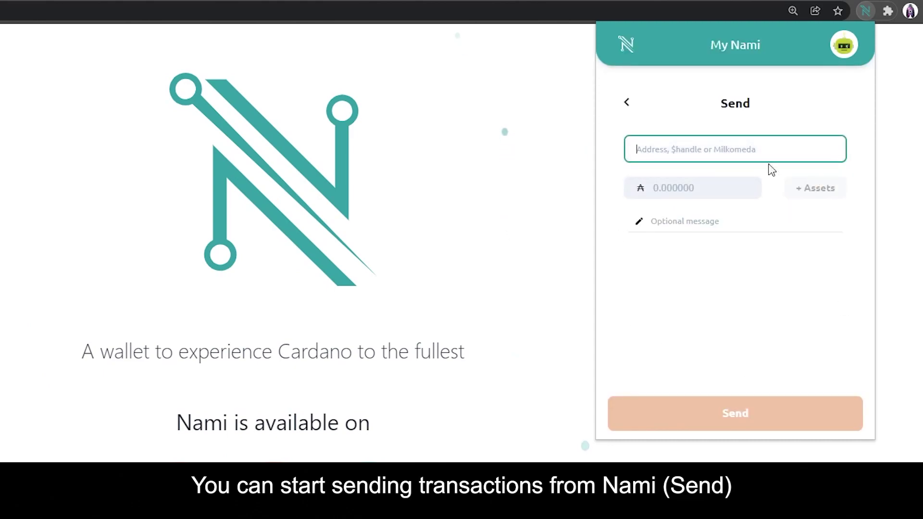
{"action": "left_click", "coordinate": [684, 183]}
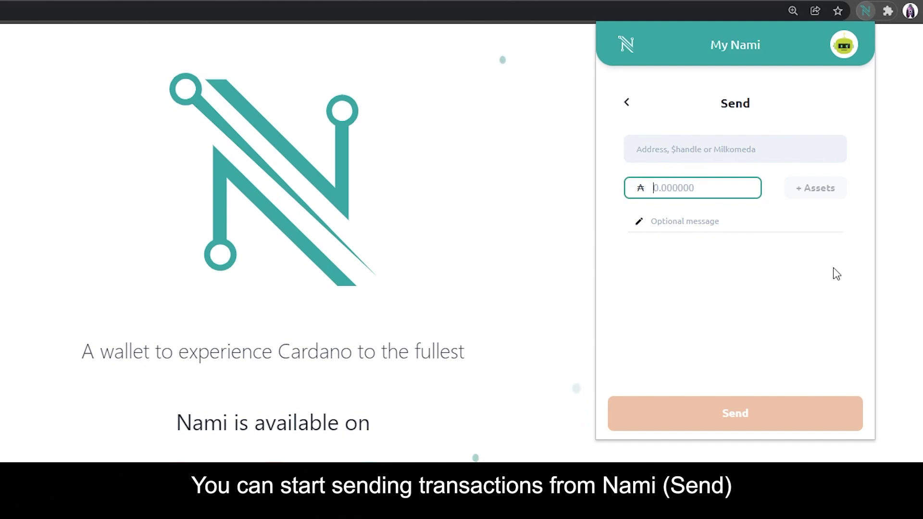
{"action": "left_click", "coordinate": [711, 224]}
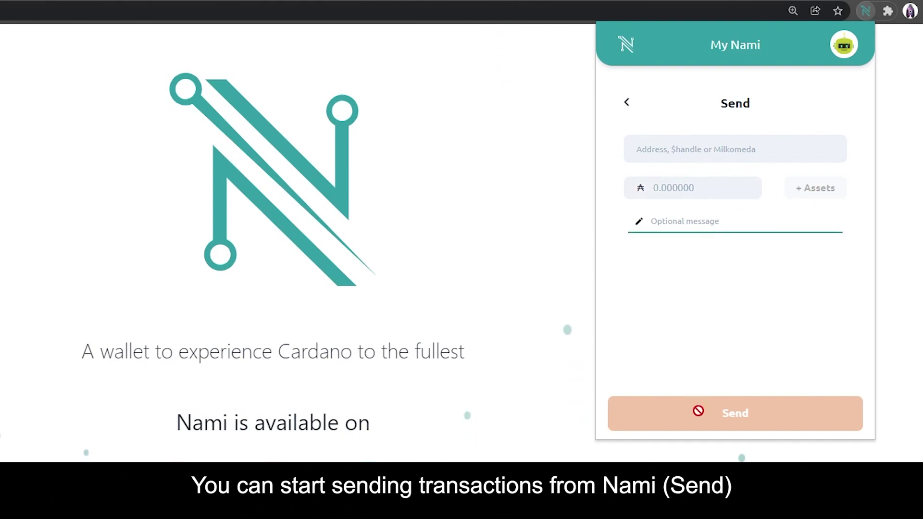
{"action": "left_click", "coordinate": [627, 106]}
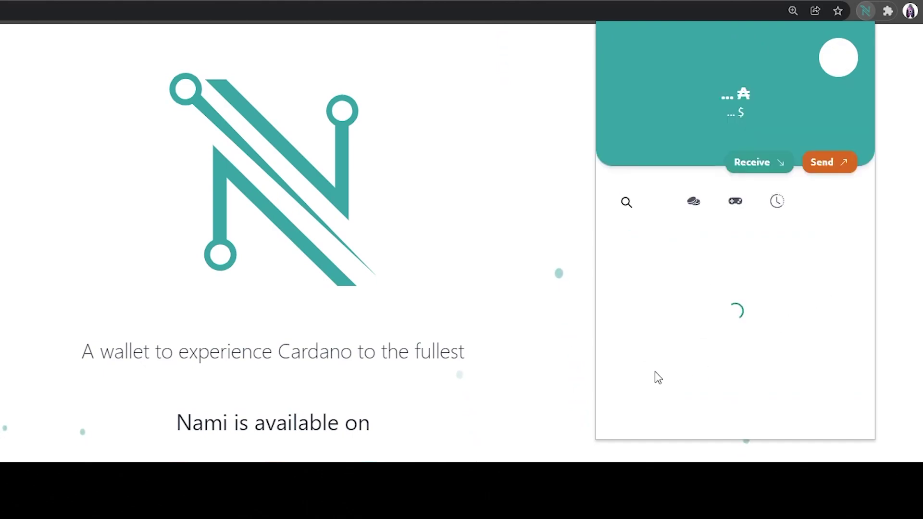
{"action": "left_click", "coordinate": [734, 203]}
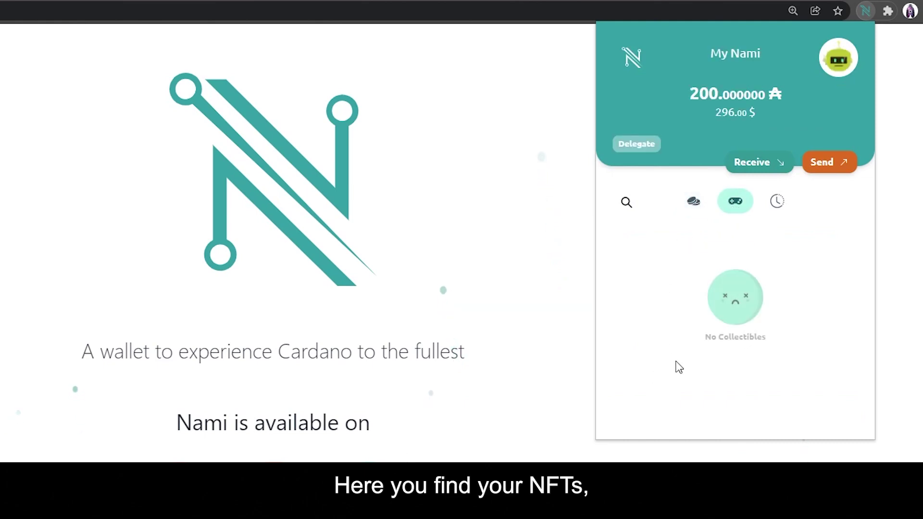
{"action": "left_click", "coordinate": [777, 210]}
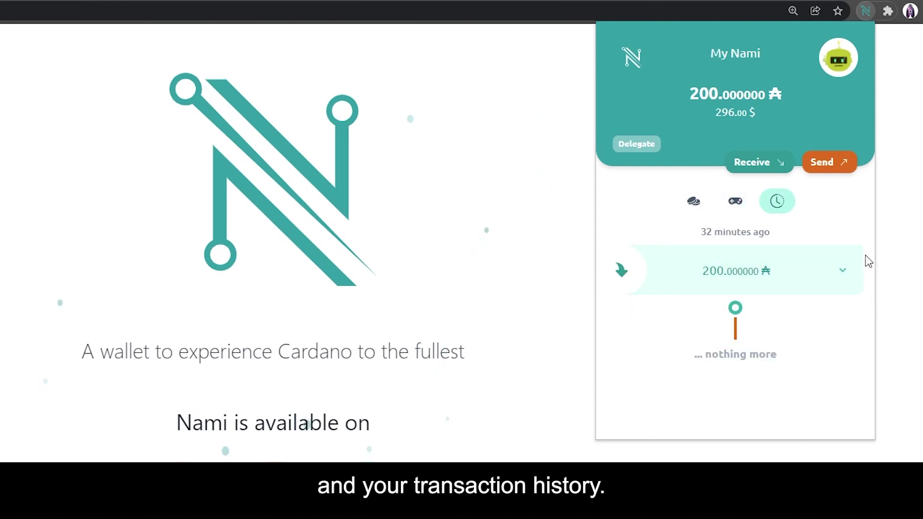
{"action": "left_click", "coordinate": [693, 198]}
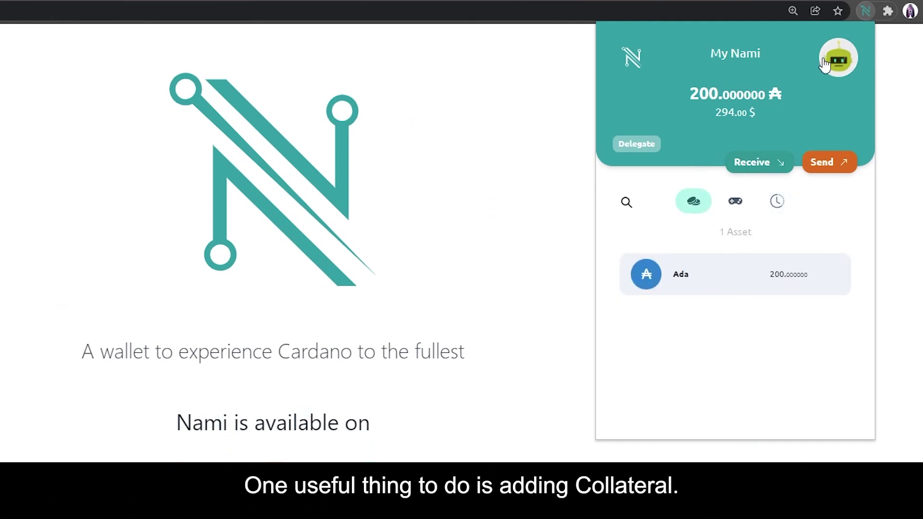
- Open the Collateral setup and review the recommended 5 ADA amount and return terms
{"action": "left_click", "coordinate": [837, 68]}
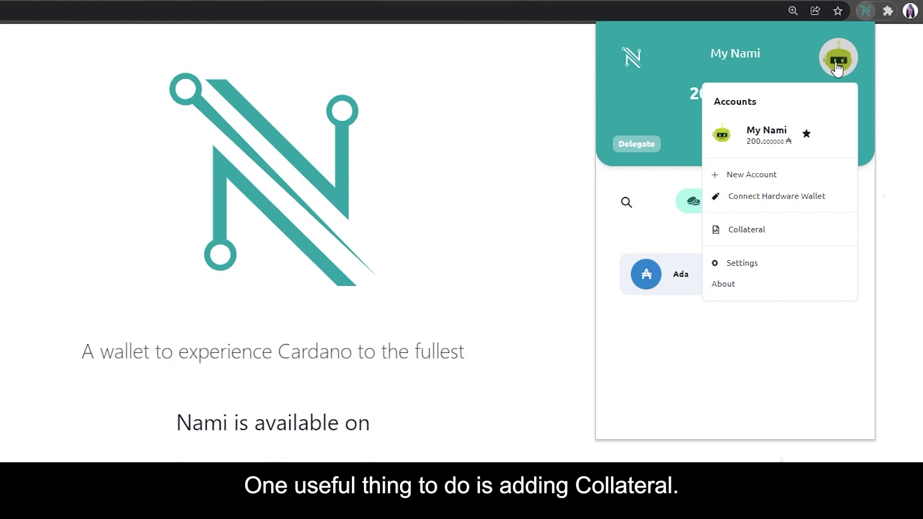
{"action": "left_click", "coordinate": [778, 237]}
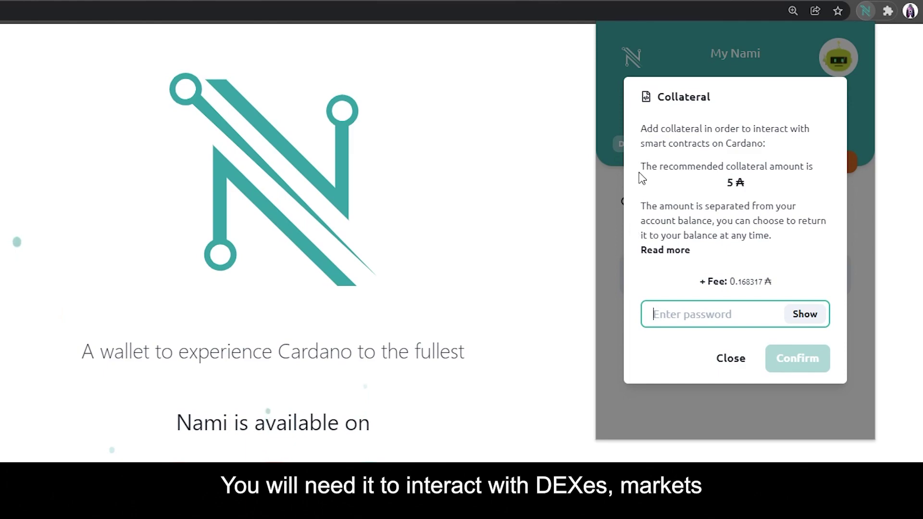
{"action": "left_click_drag", "start_coordinate": [643, 155], "coordinate": [748, 188]}
{"action": "left_click", "coordinate": [727, 196]}
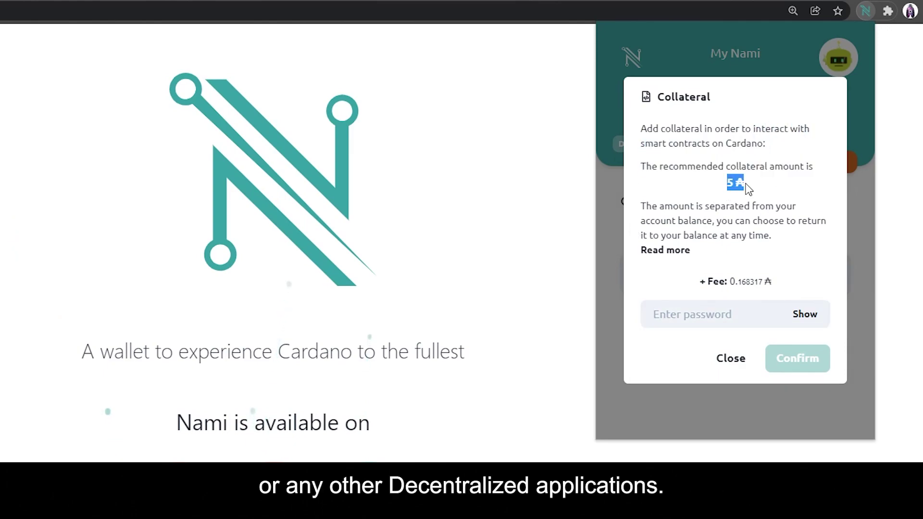
{"action": "left_click", "coordinate": [653, 210]}
{"action": "left_click_drag", "start_coordinate": [637, 211], "coordinate": [783, 269]}
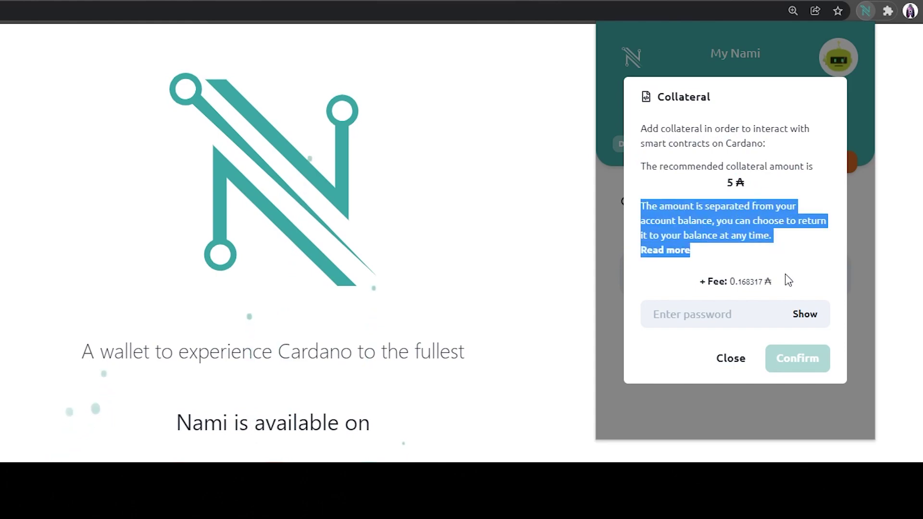
{"action": "left_click", "coordinate": [778, 282]}
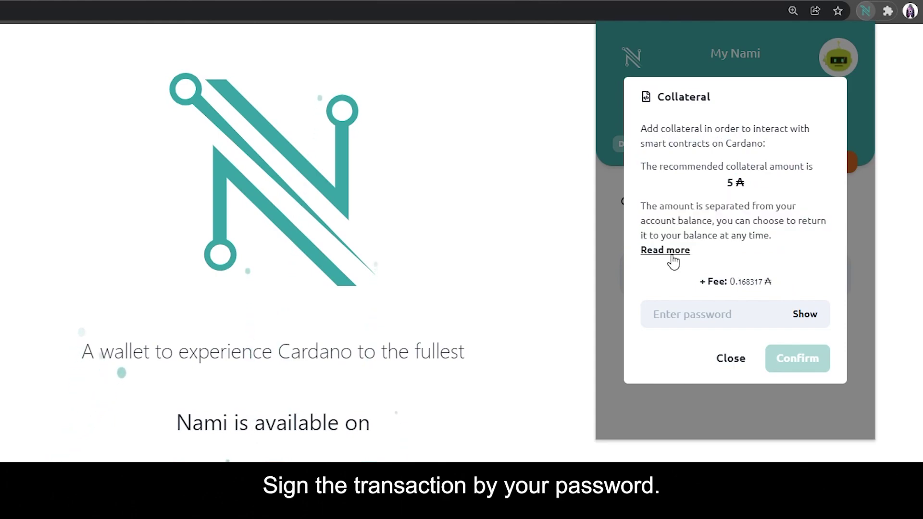
- Confirm the 5 ADA collateral with the wallet password and close the popup
{"action": "left_click", "coordinate": [688, 311]}
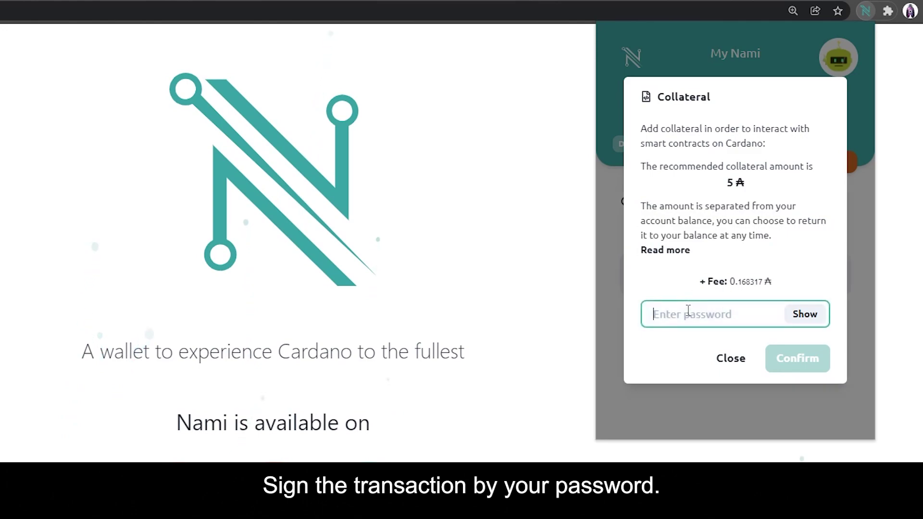
{"action": "type", "text": "•••••••••"}
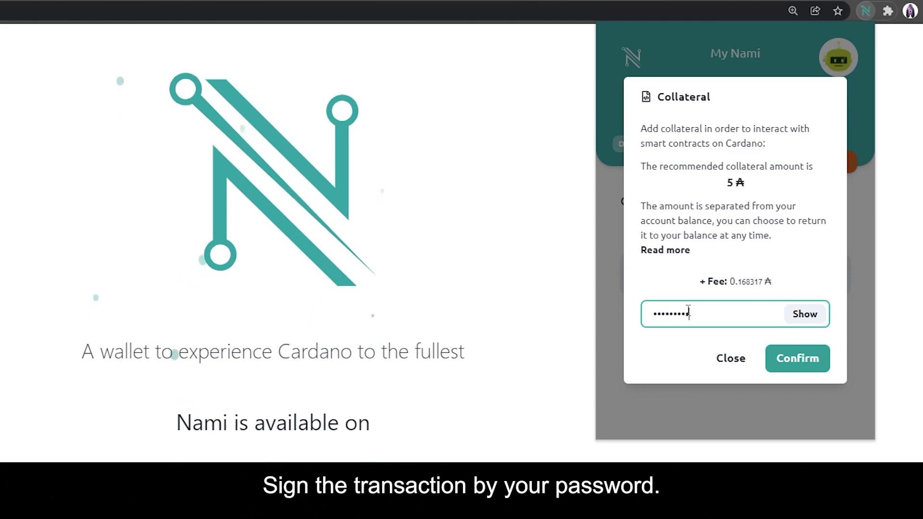
{"action": "left_click", "coordinate": [798, 366]}
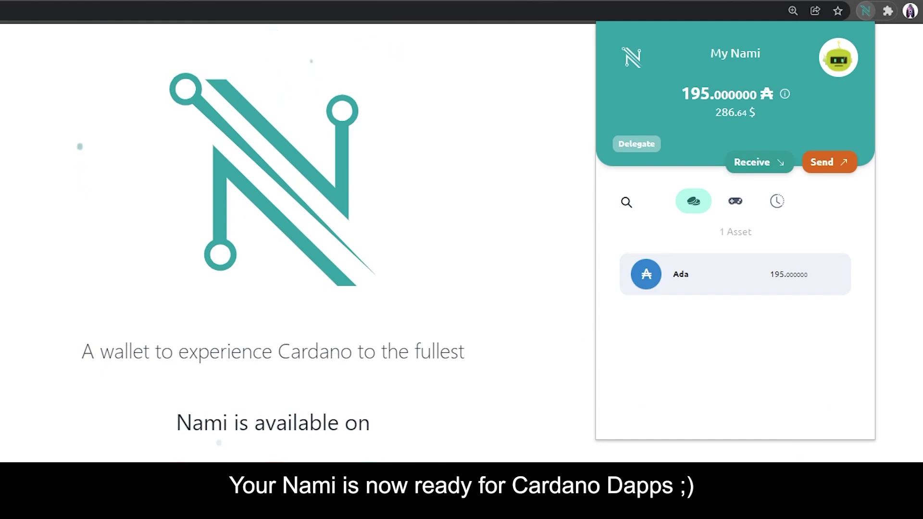
{"action": "key", "text": "Escape"}
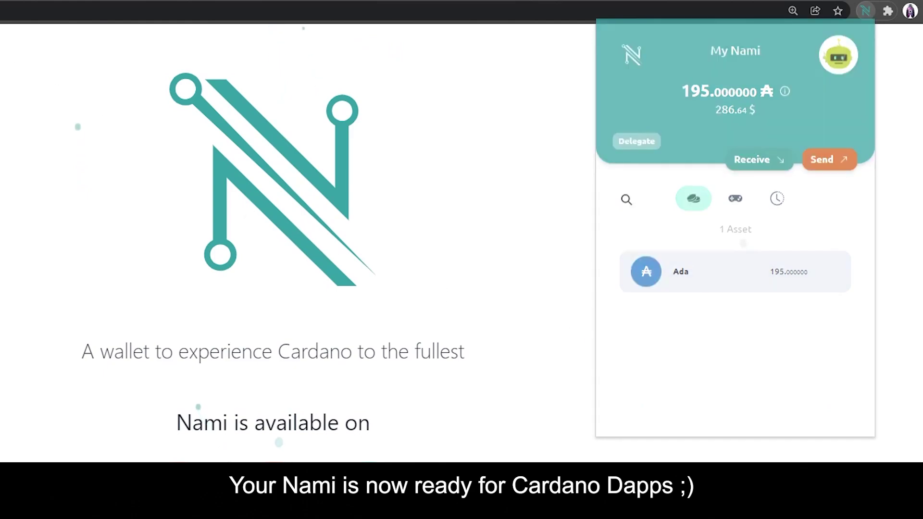